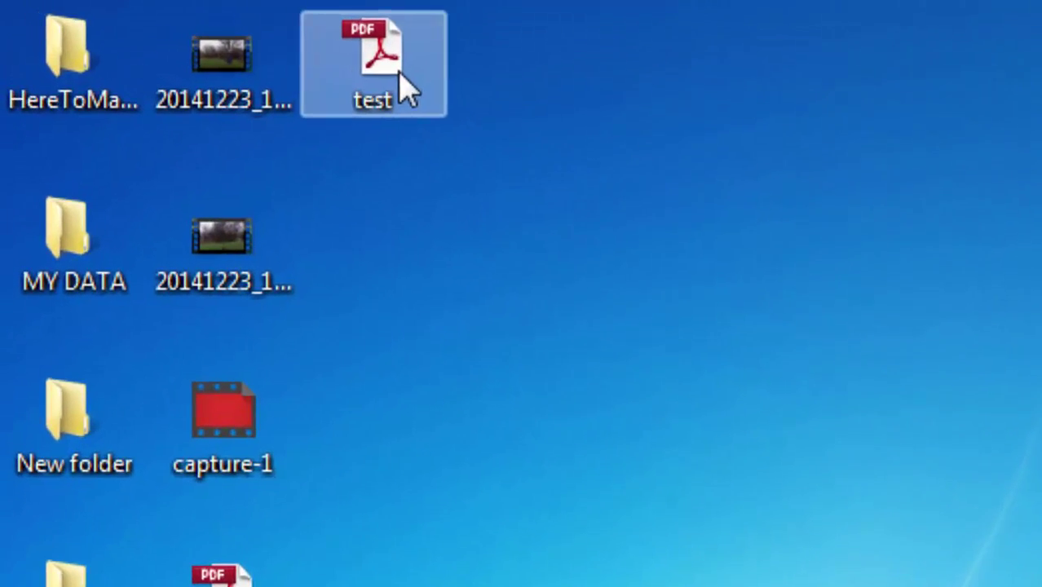
Delete the test PDF from the desktop to the Recycle Bin
right_click(150, 29)
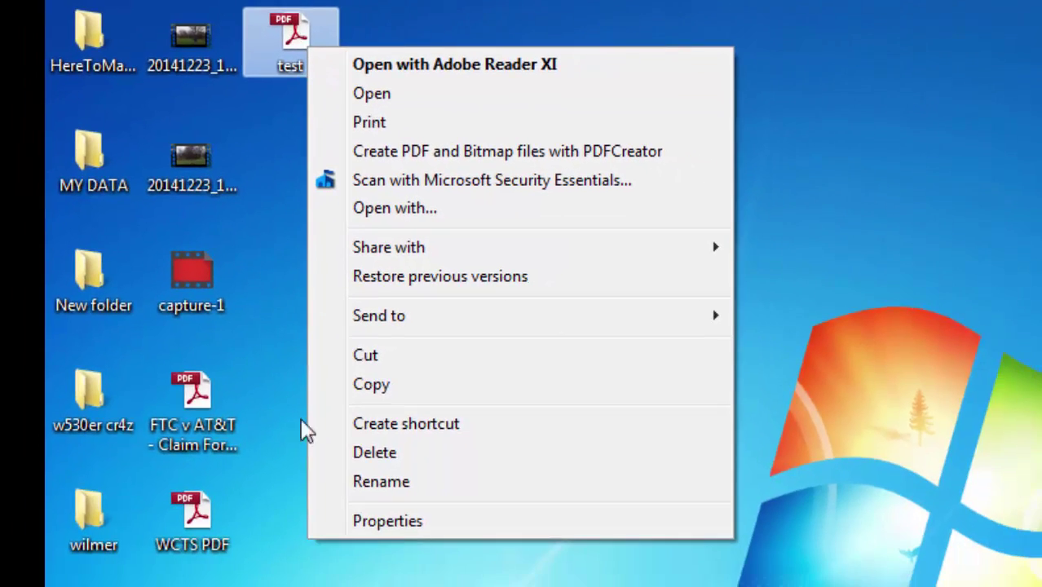
left_click(435, 454)
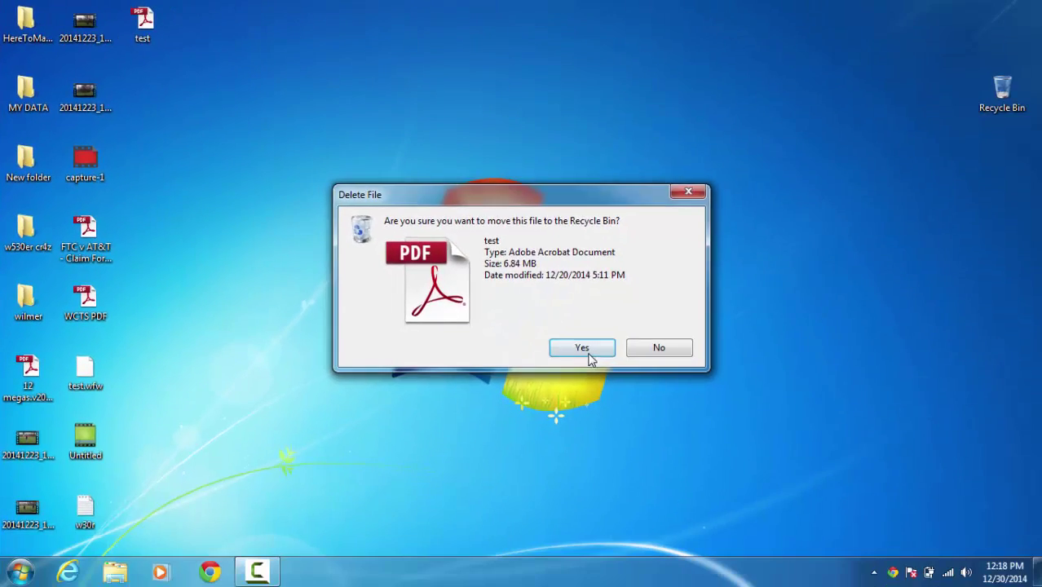
left_click(584, 346)
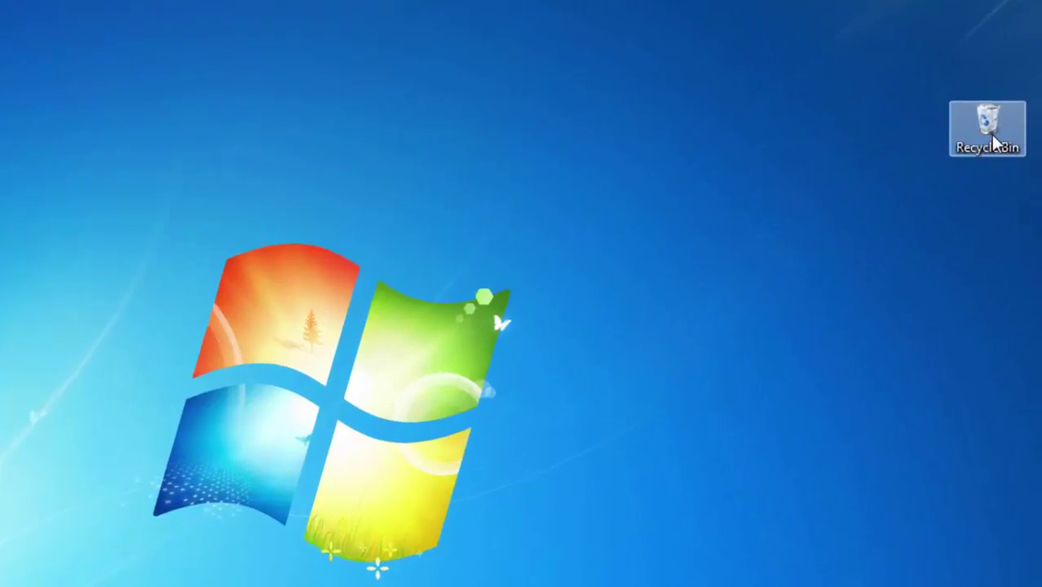
Empty the Recycle Bin, then move its icon to the top of the desktop
right_click(1003, 94)
left_click(941, 241)
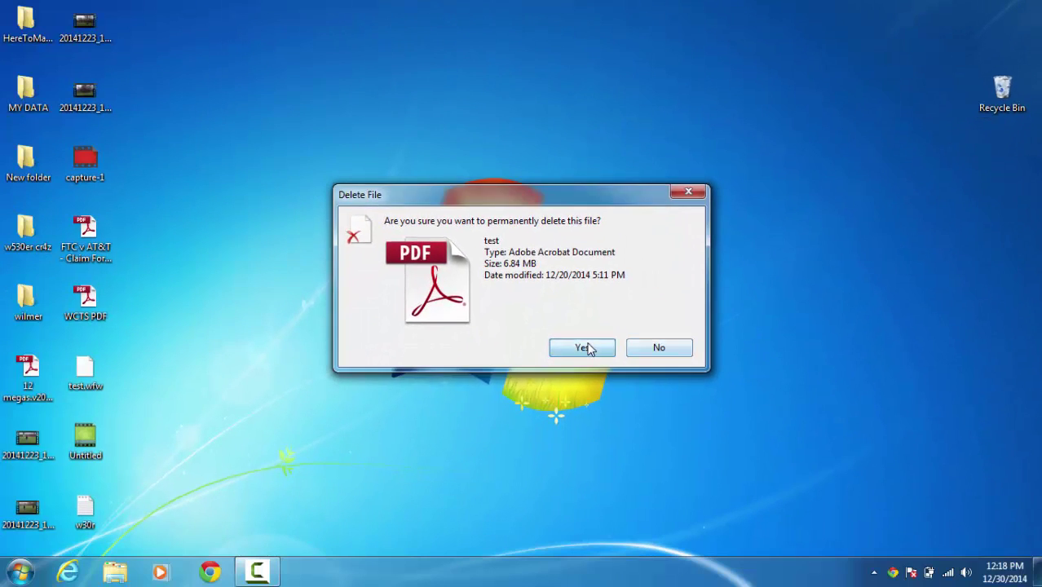
left_click(583, 347)
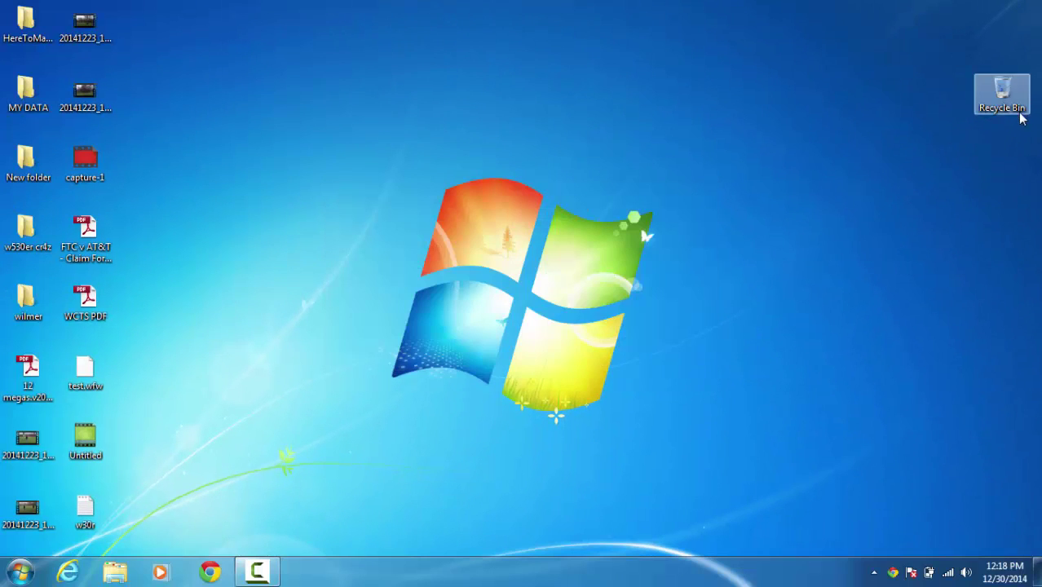
left_click_drag(1023, 104, 1023, 57)
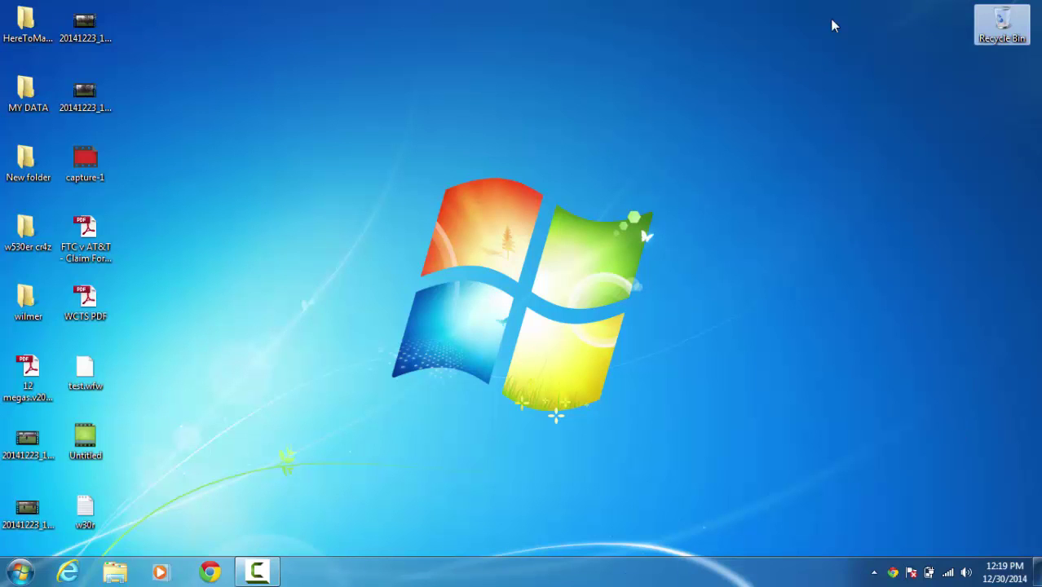
Make a new desktop folder called 'backup' and drag all other desktop icons into it
right_click(403, 286)
mouse_move(440, 430)
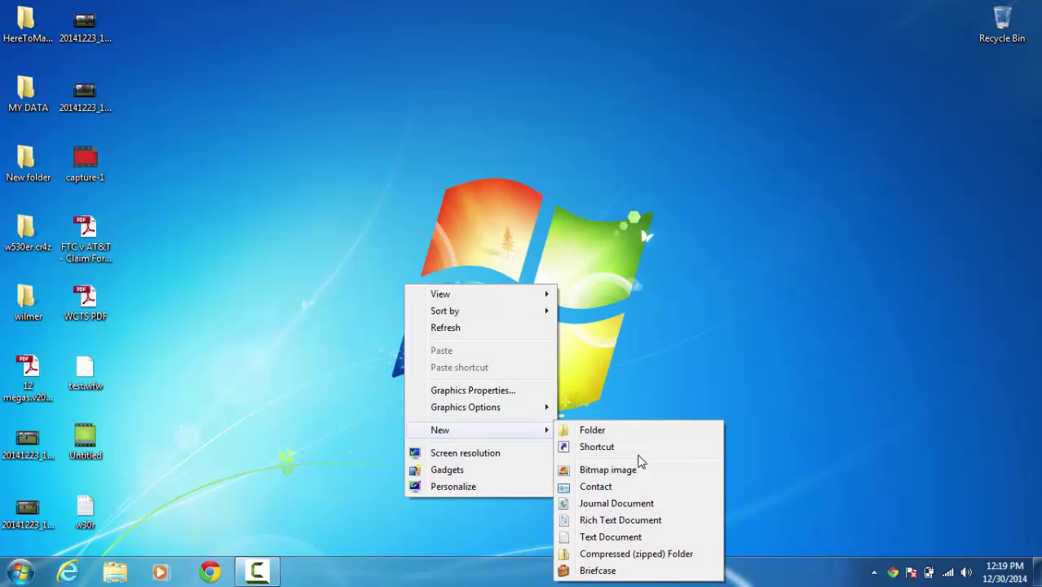
left_click(638, 431)
type("b")
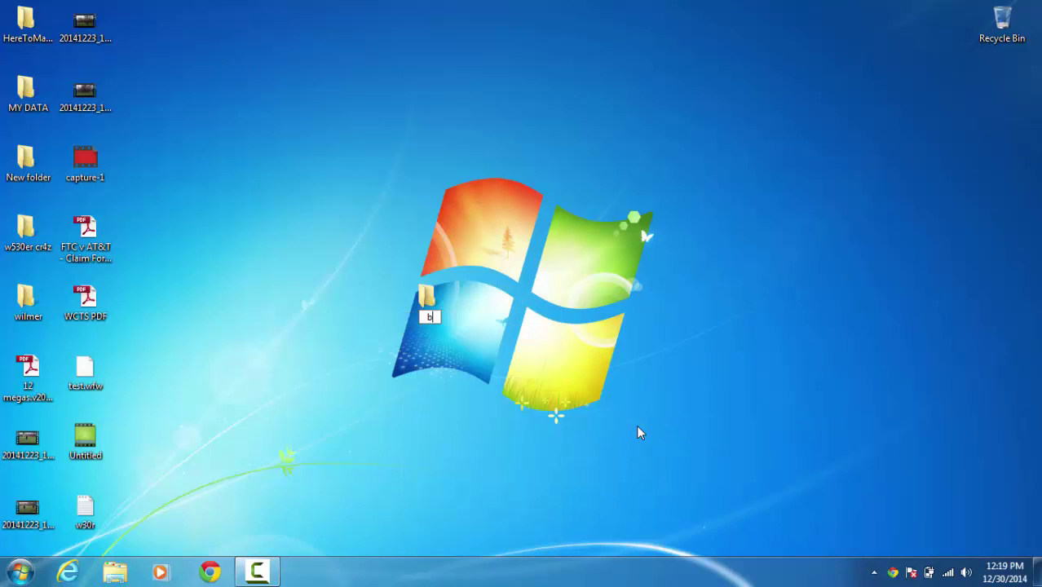
type("ackup")
key("Return")
mouse_move(151, 2)
left_mouse_down()
mouse_move(62, 479)
mouse_move(24, 525)
left_mouse_up()
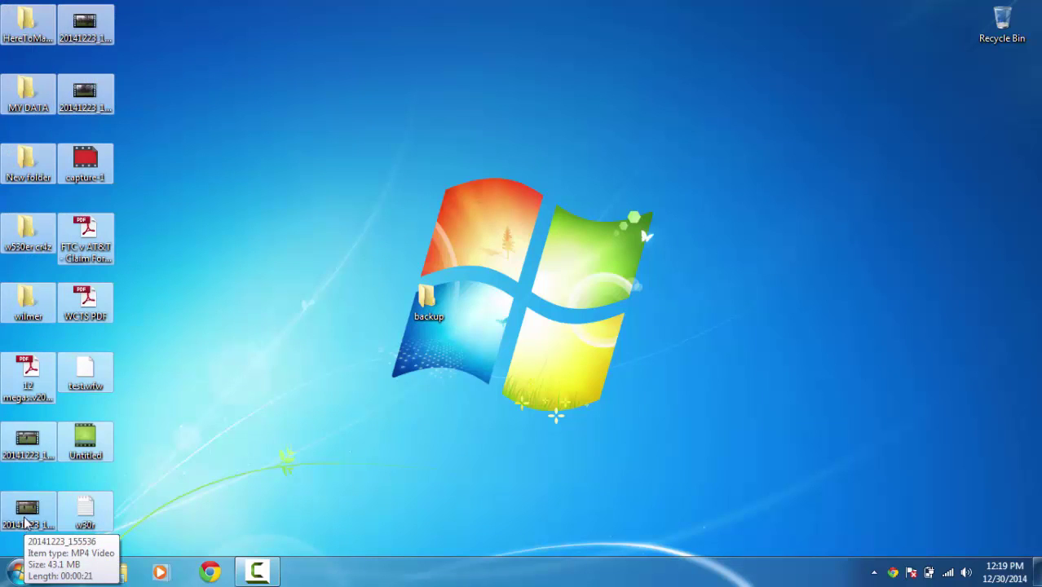
left_click_drag(104, 452, 437, 319)
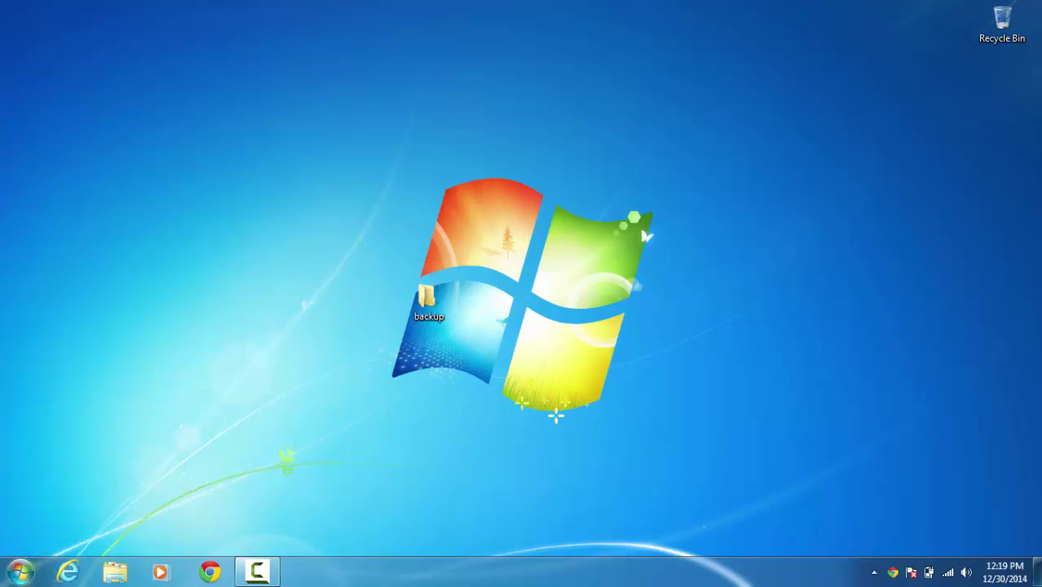
From Computer, move the backup folder onto Local Disk (C:) and close the window
left_click(19, 570)
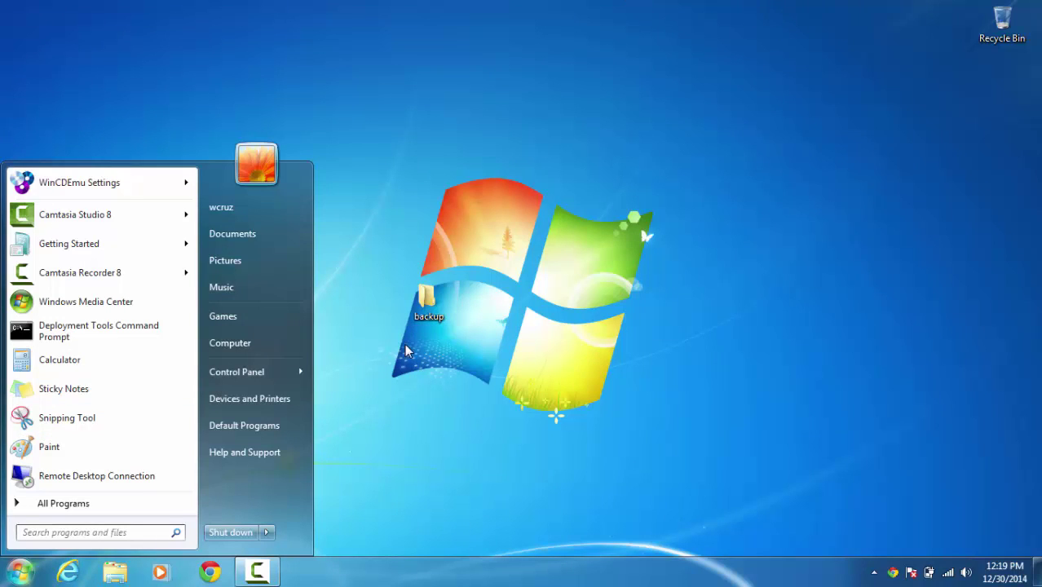
left_click(254, 349)
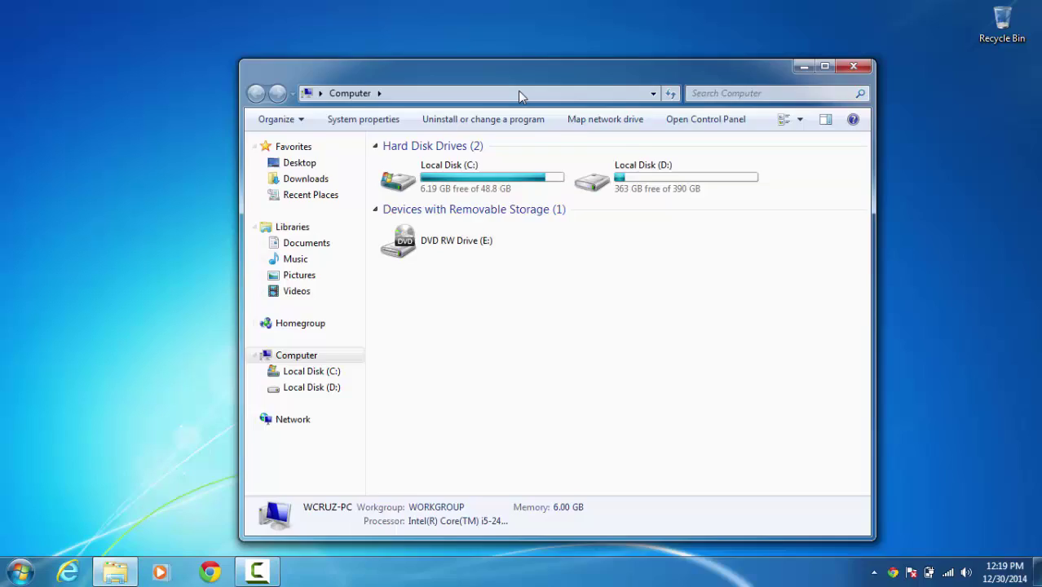
mouse_move(496, 78)
left_mouse_down()
mouse_move(736, 179)
mouse_move(723, 160)
left_mouse_up()
left_click_drag(428, 303, 85, 234)
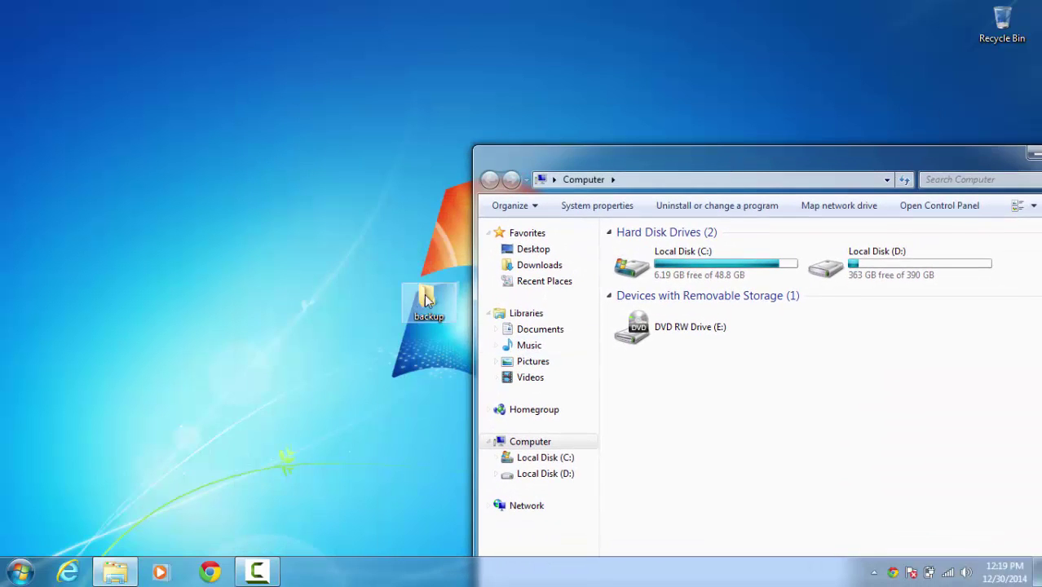
left_click_drag(676, 168, 333, 88)
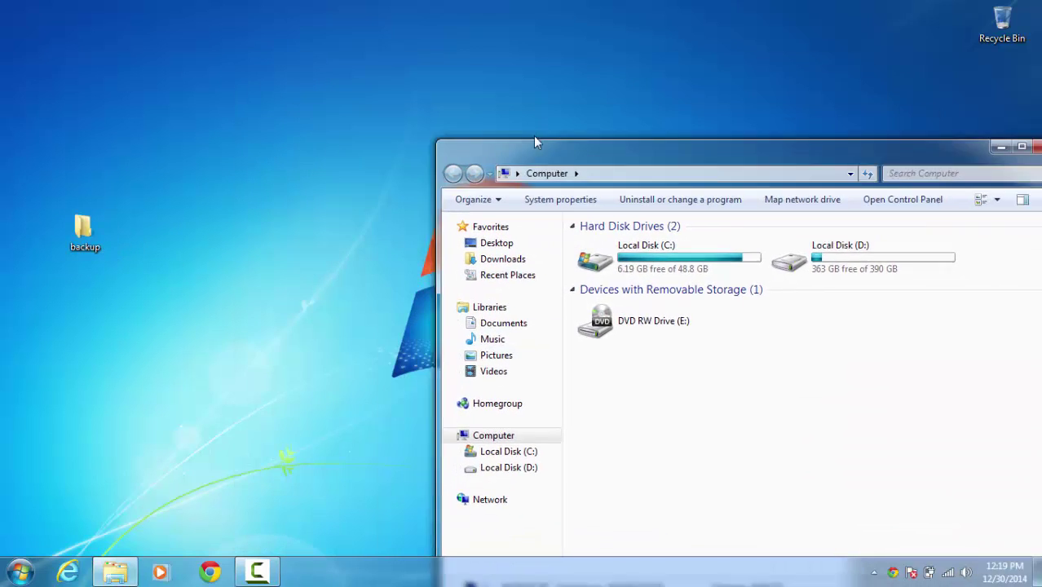
left_click_drag(80, 229, 322, 185)
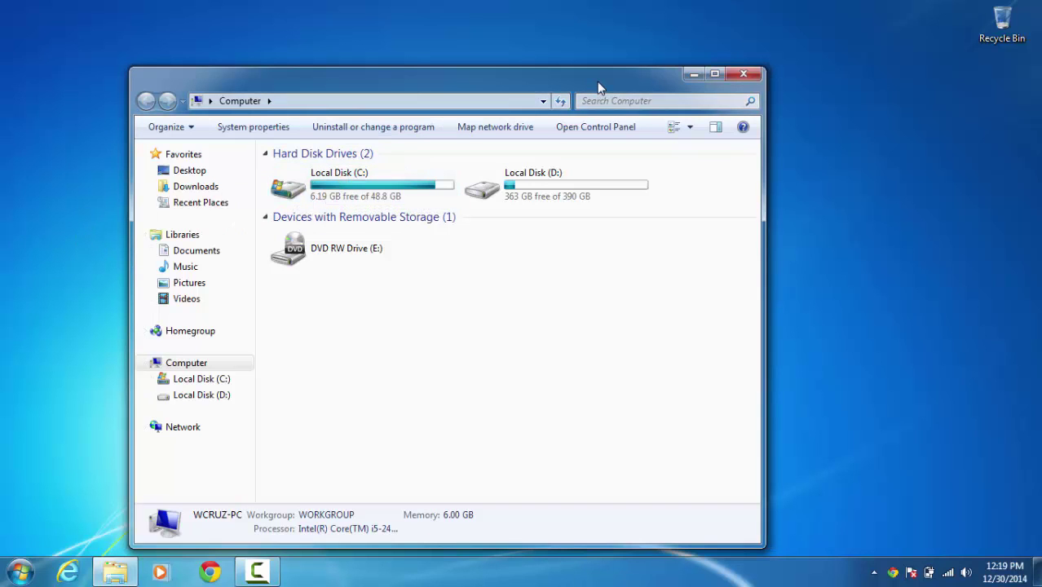
left_click(744, 75)
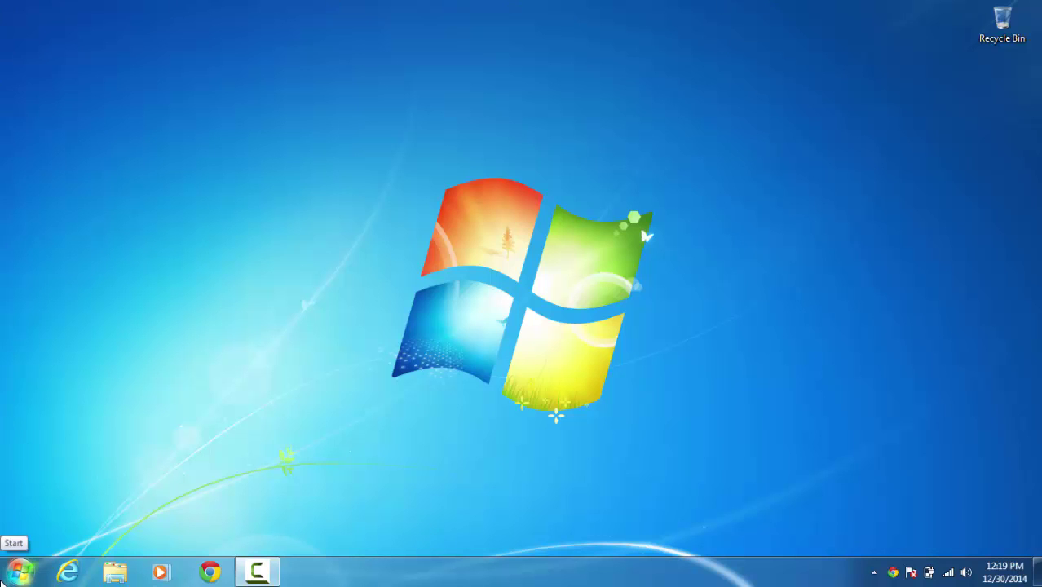
Browse Computer > Local Disk (C:) > Users into the user's profile folder
left_click(20, 570)
left_click(268, 344)
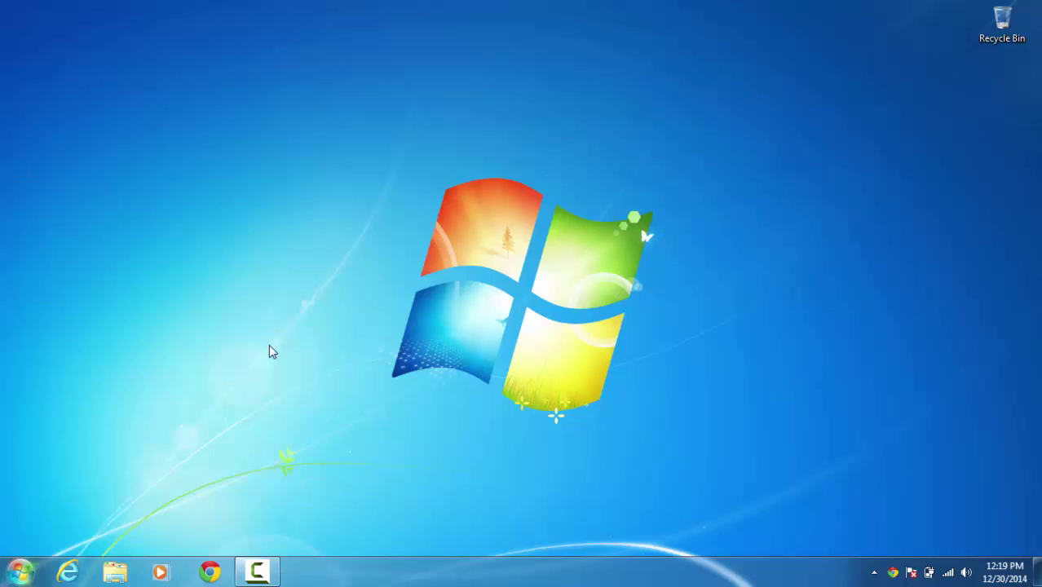
double_click(395, 199)
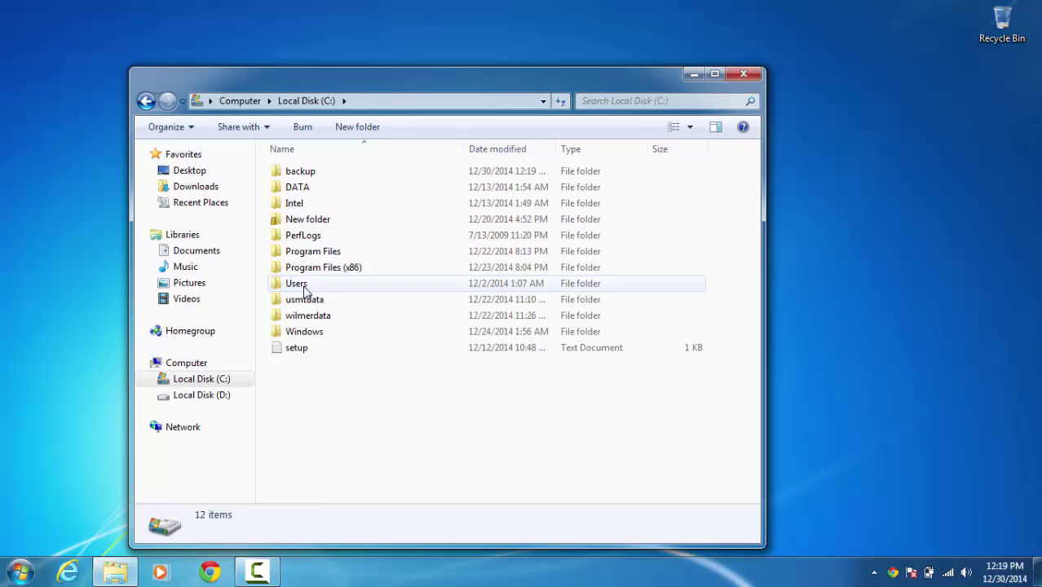
double_click(304, 288)
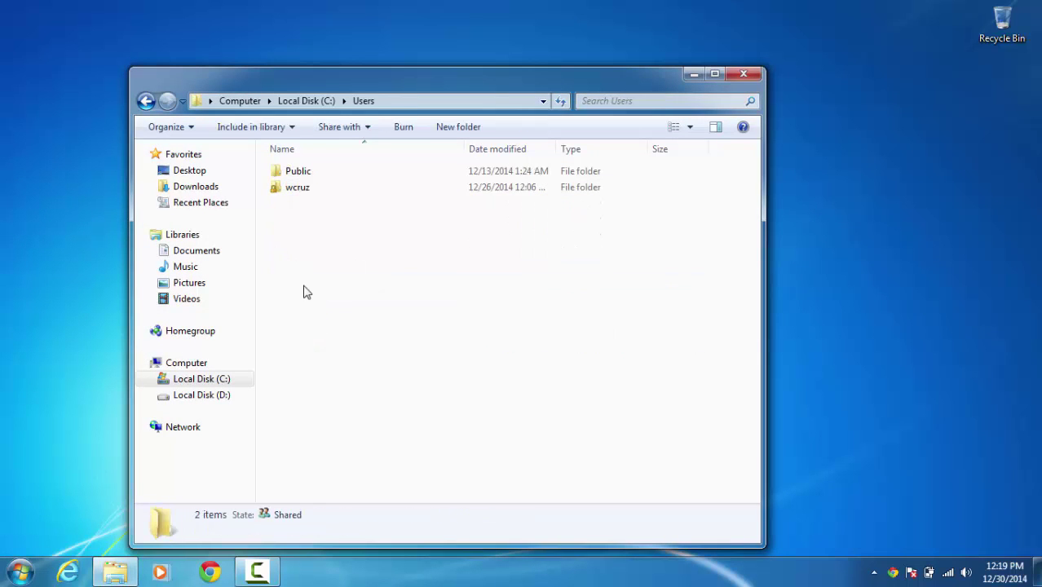
double_click(317, 194)
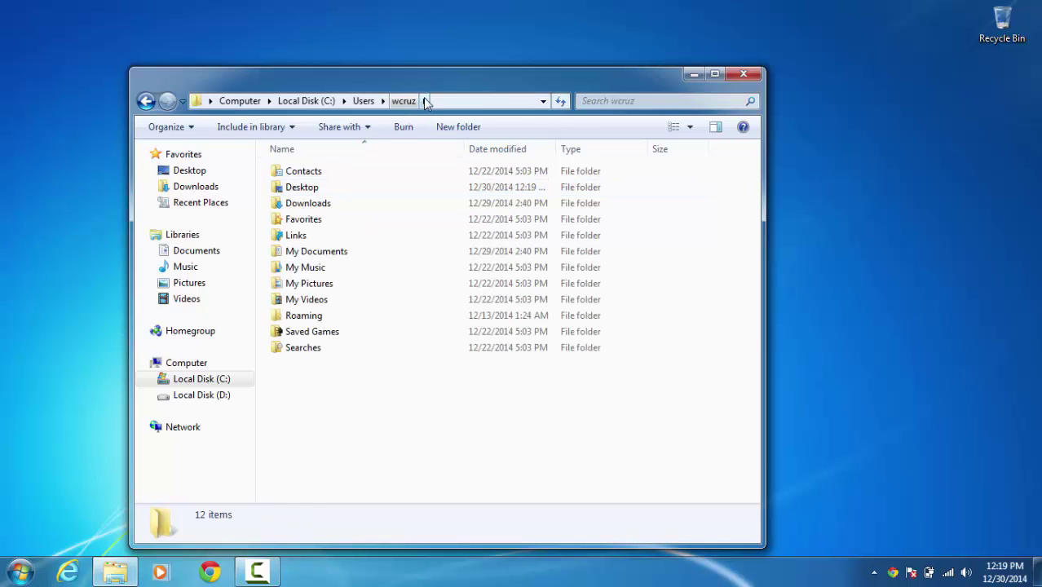
left_click_drag(435, 82, 592, 44)
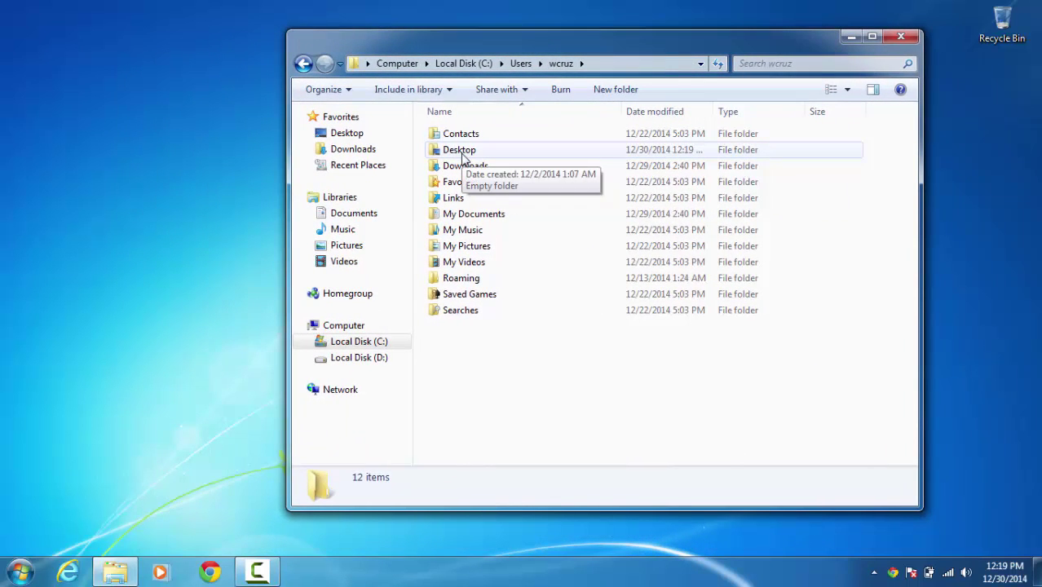
Show the Desktop folder's Previous Versions list in its Properties dialog
right_click(462, 154)
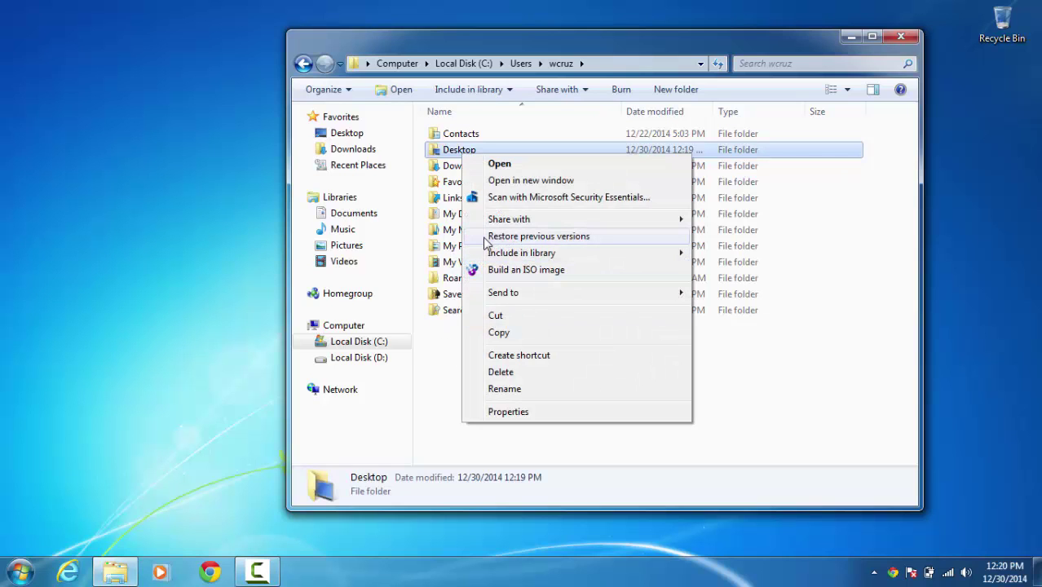
left_click(530, 237)
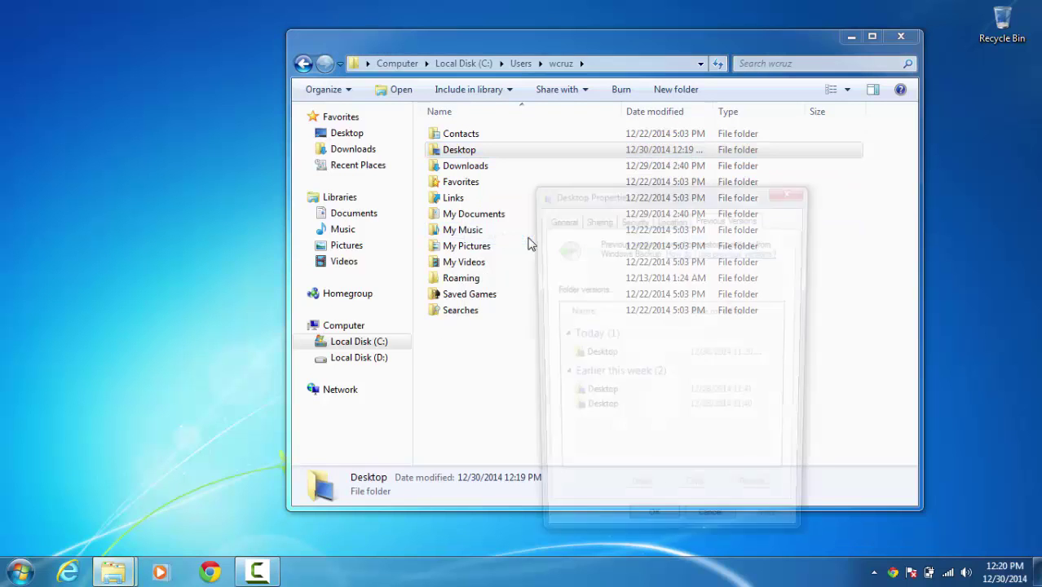
left_click_drag(611, 184, 522, 47)
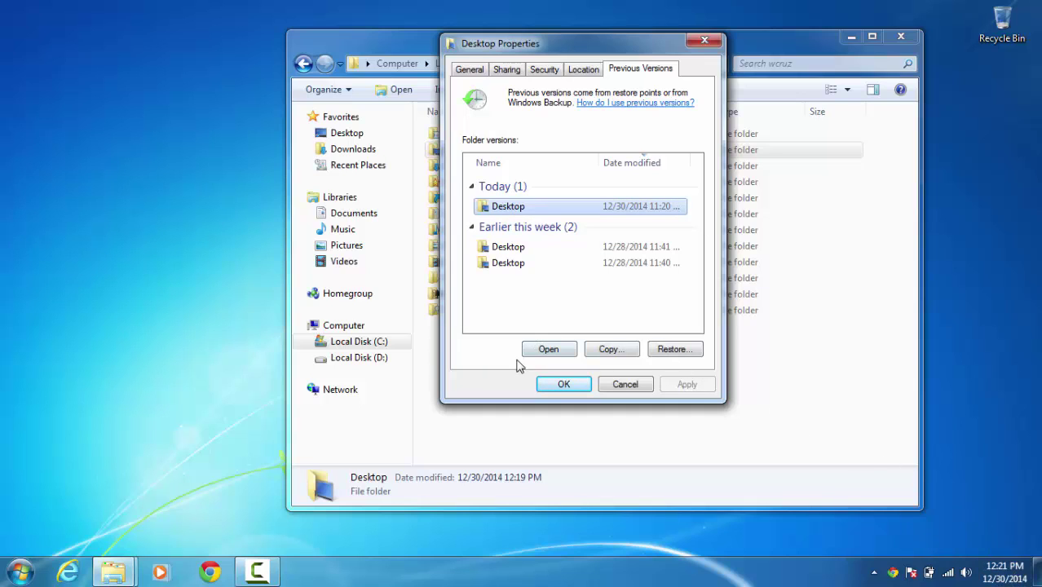
Restore today's version of the Desktop folder, confirm it, and close Properties
left_click(675, 352)
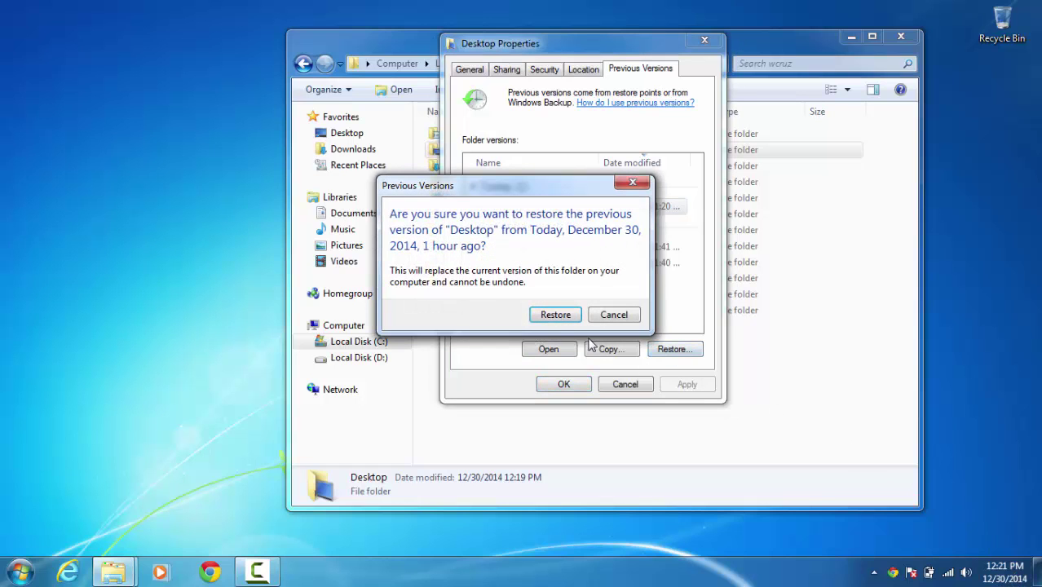
left_click(554, 316)
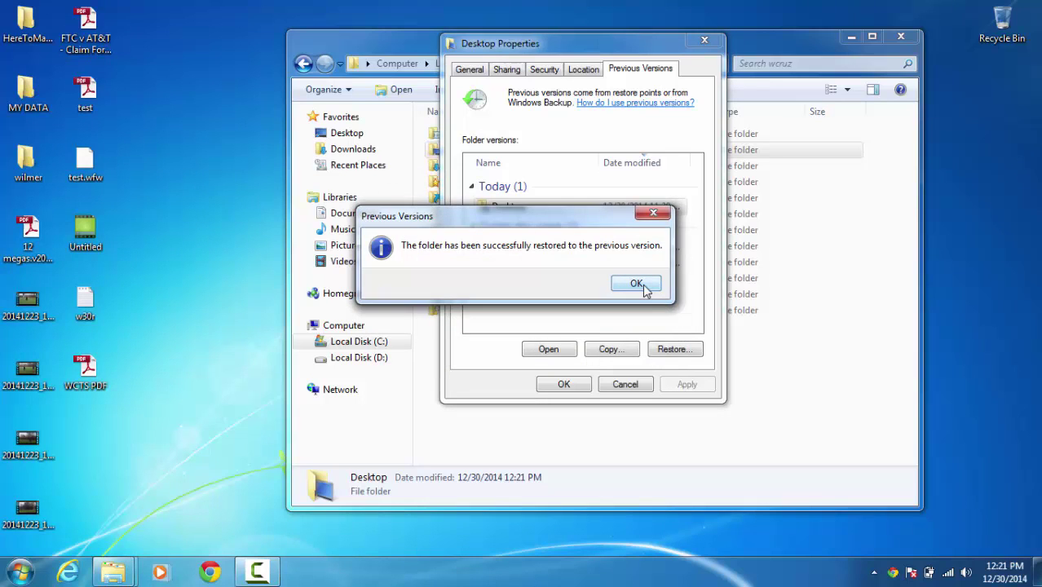
left_click(636, 284)
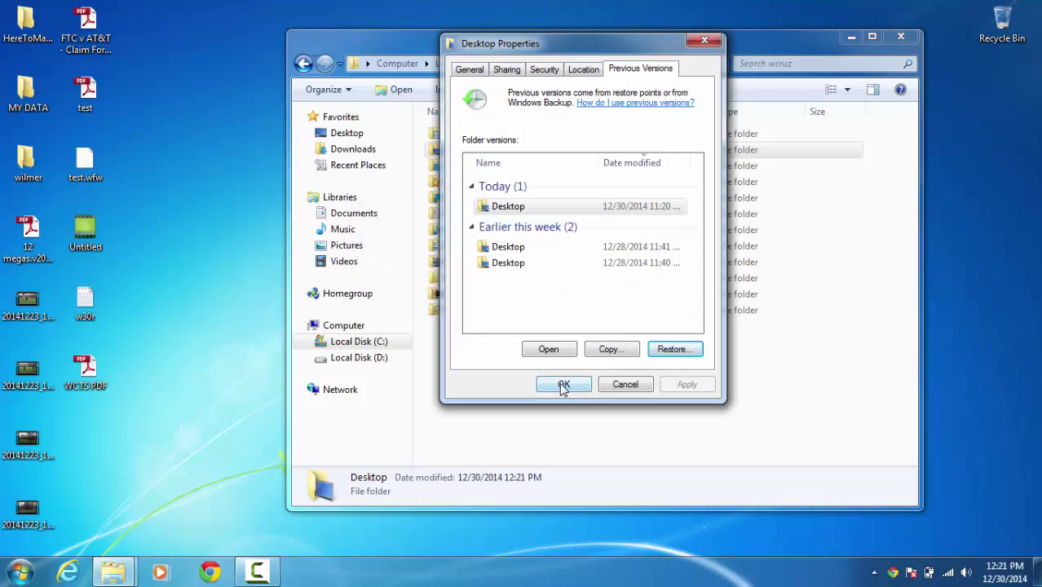
left_click(563, 386)
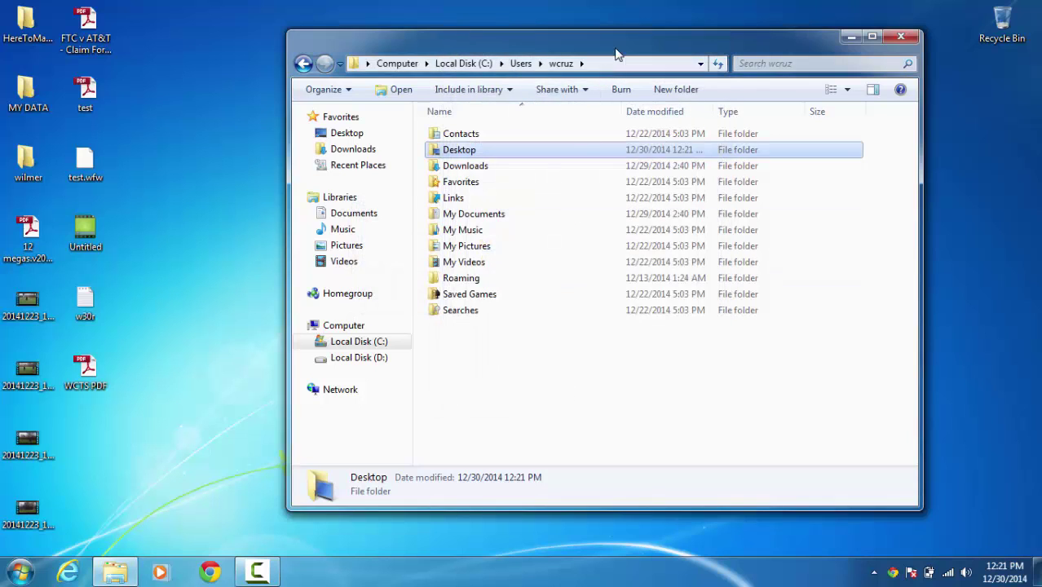
left_click_drag(633, 46, 715, 35)
left_click_drag(85, 92, 140, 96)
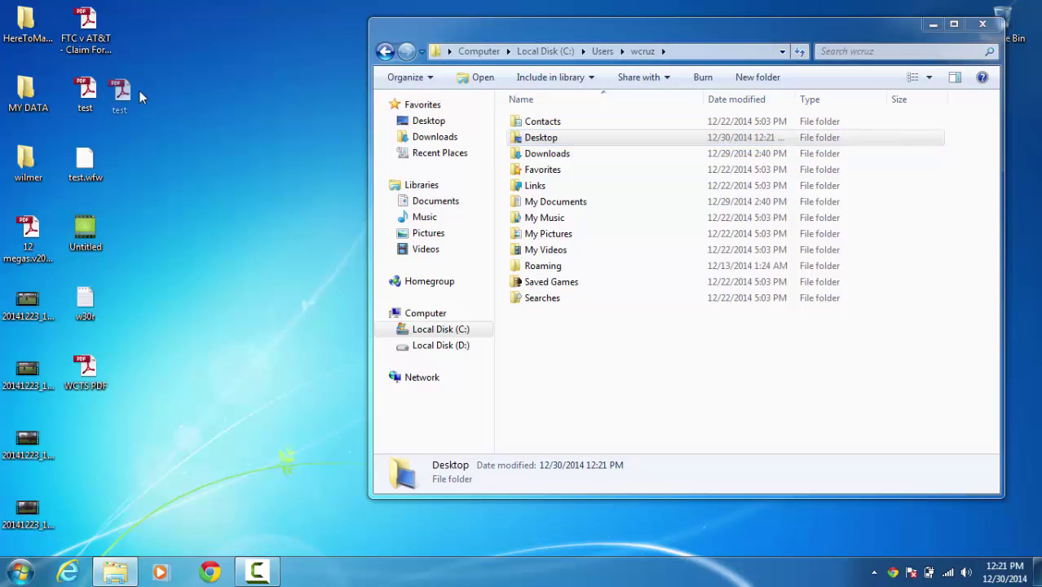
left_click_drag(223, 96, 204, 94)
left_click_drag(221, 42, 135, 114)
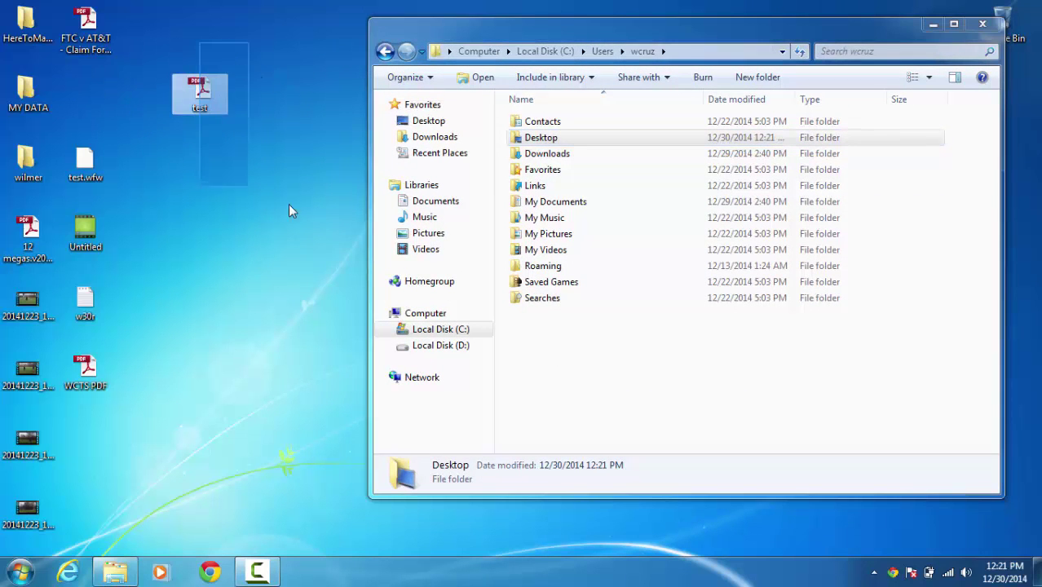
mouse_move(247, 8)
left_mouse_down()
mouse_move(149, 156)
mouse_move(150, 109)
left_mouse_up()
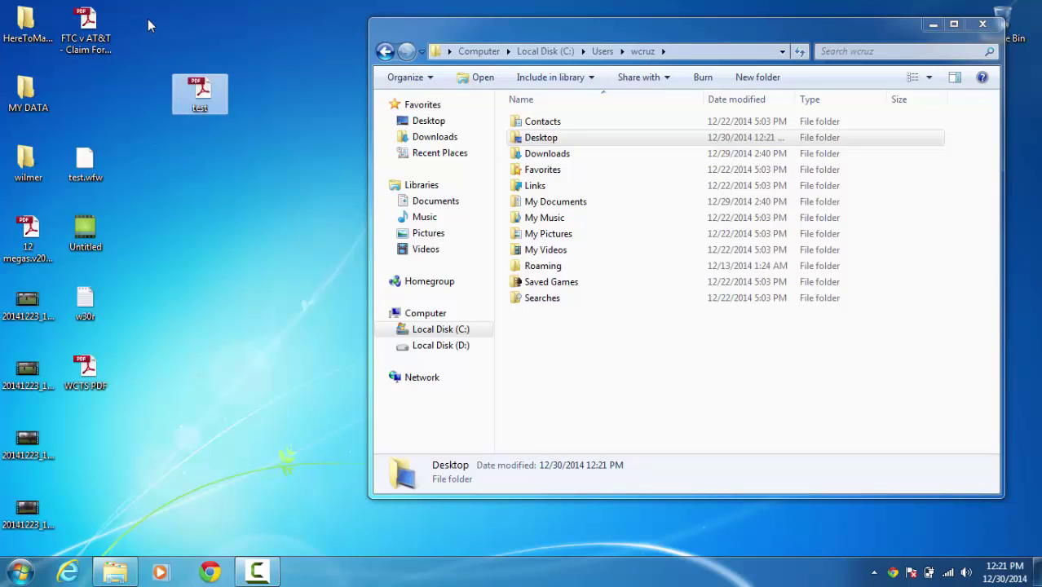
left_click(139, 51)
left_click_drag(179, 100, 90, 99)
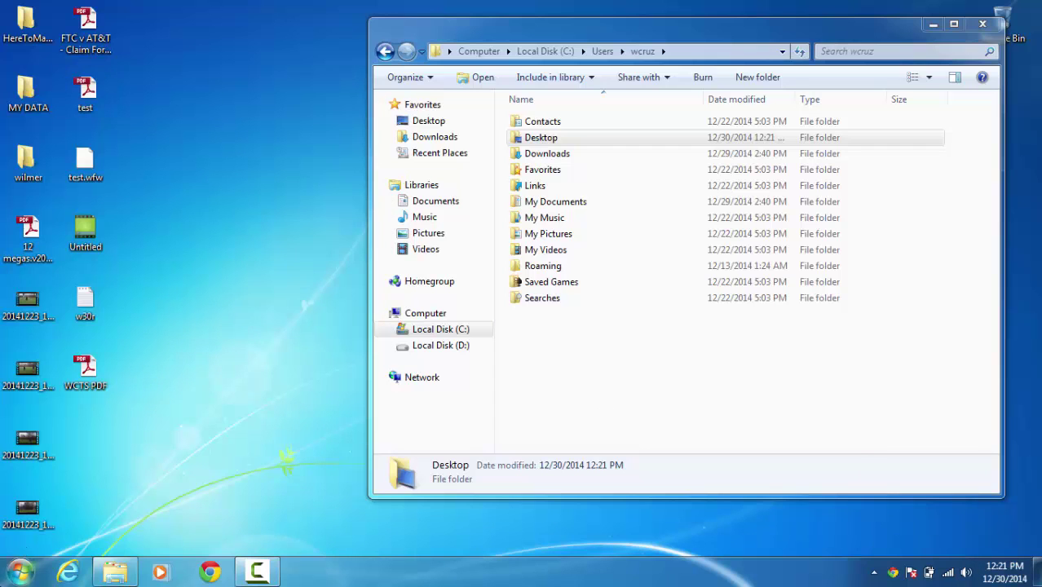
Open the backup folder on Local Disk (C:) and select a group of desktop icons
left_click(20, 571)
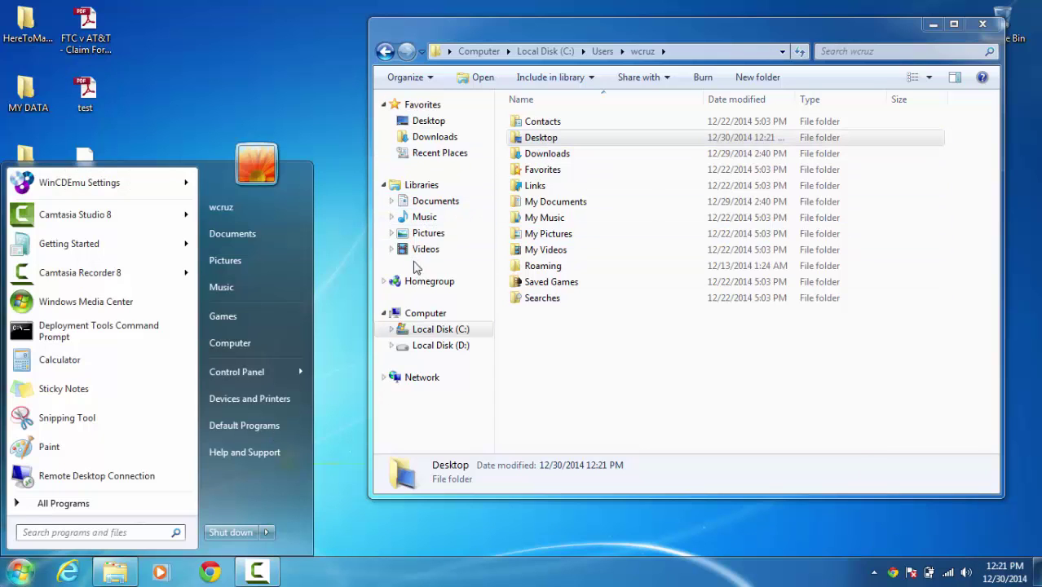
left_click(441, 330)
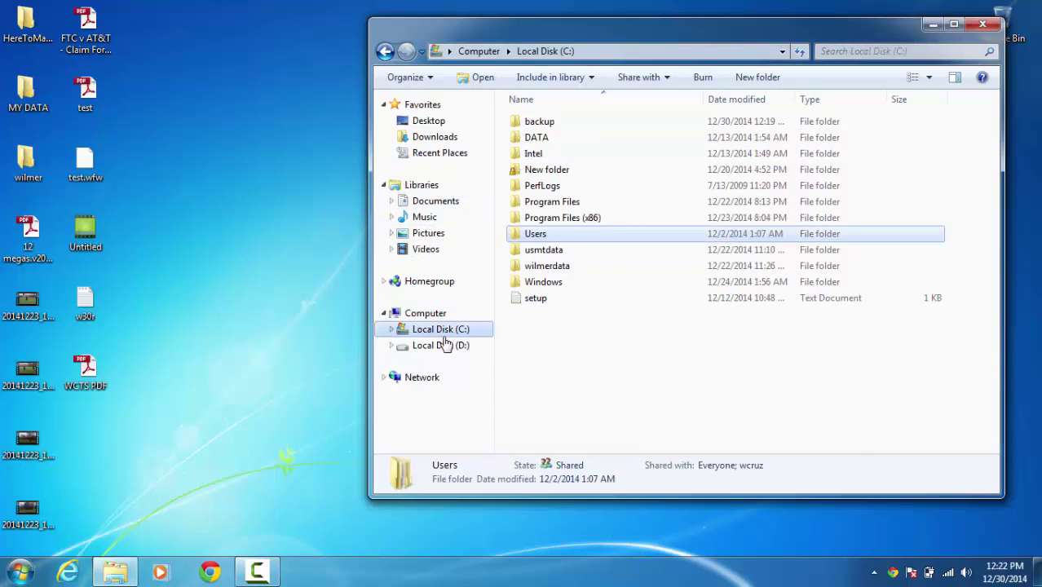
double_click(538, 122)
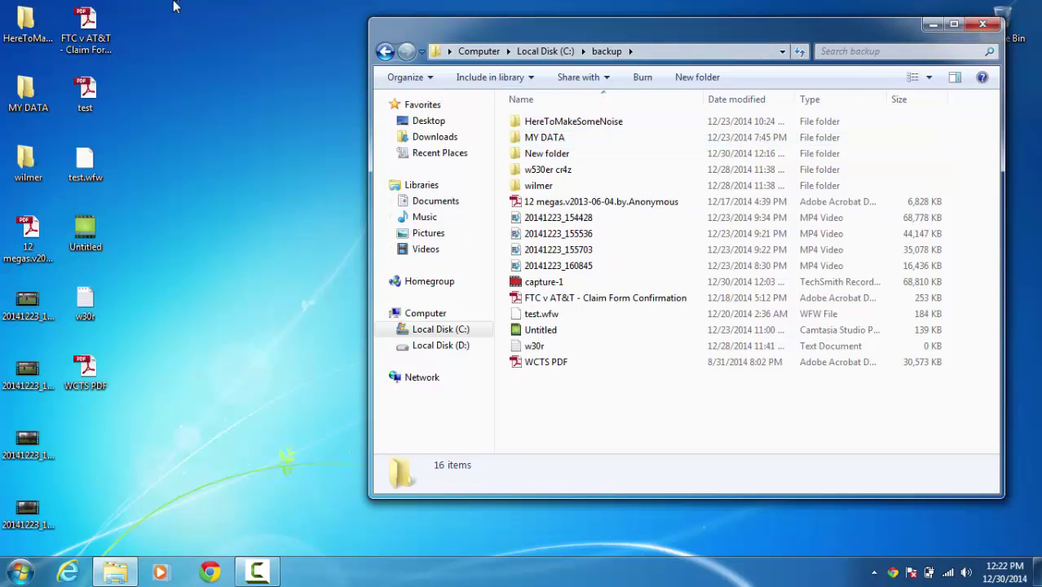
mouse_move(173, 2)
left_mouse_down()
mouse_move(2, 538)
mouse_move(211, 155)
mouse_move(223, 41)
left_mouse_up()
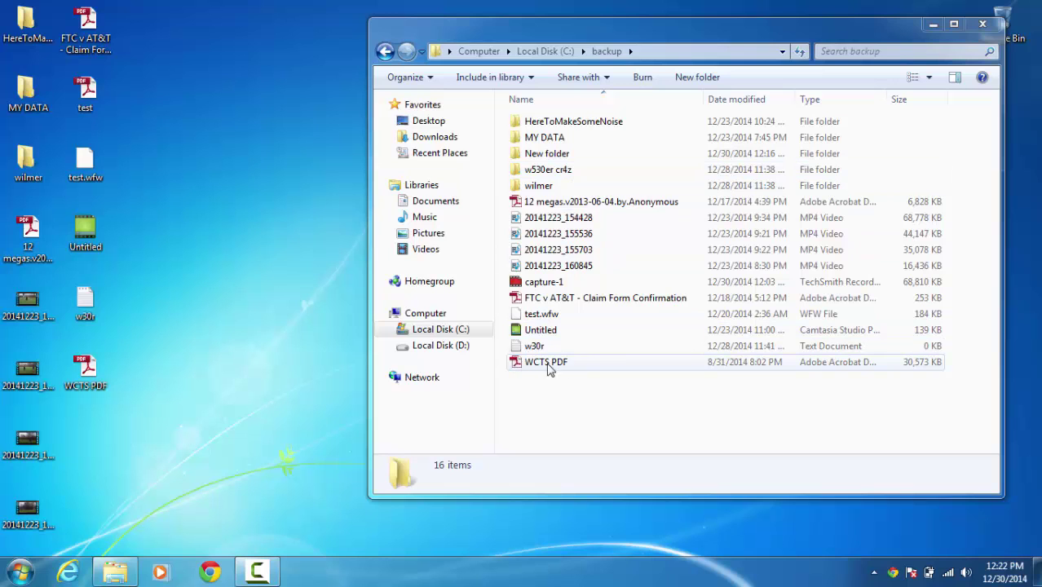
Close the backup folder window and bring up the Camtasia Recorder controls
left_click(983, 25)
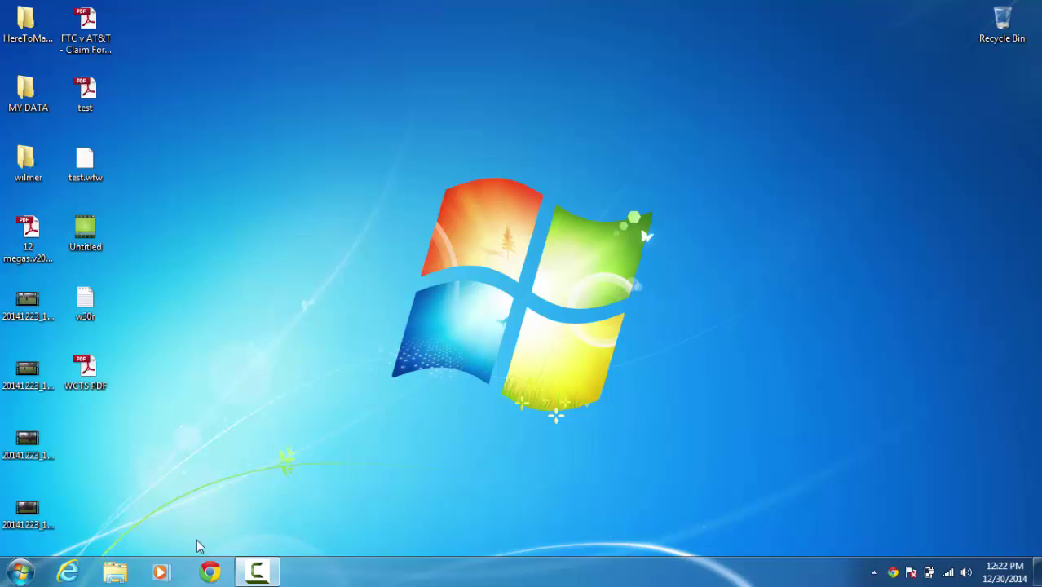
left_click(256, 571)
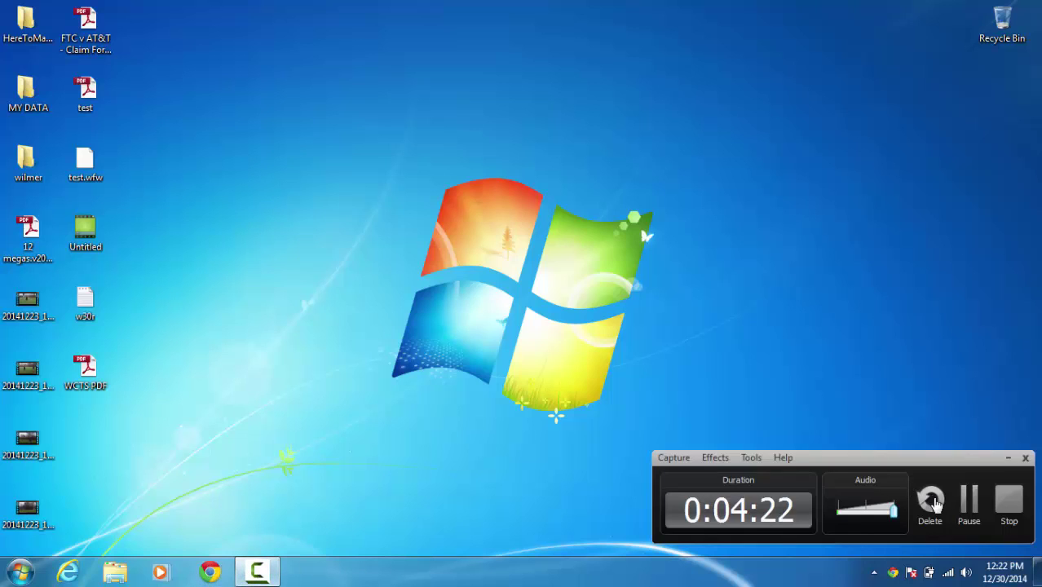